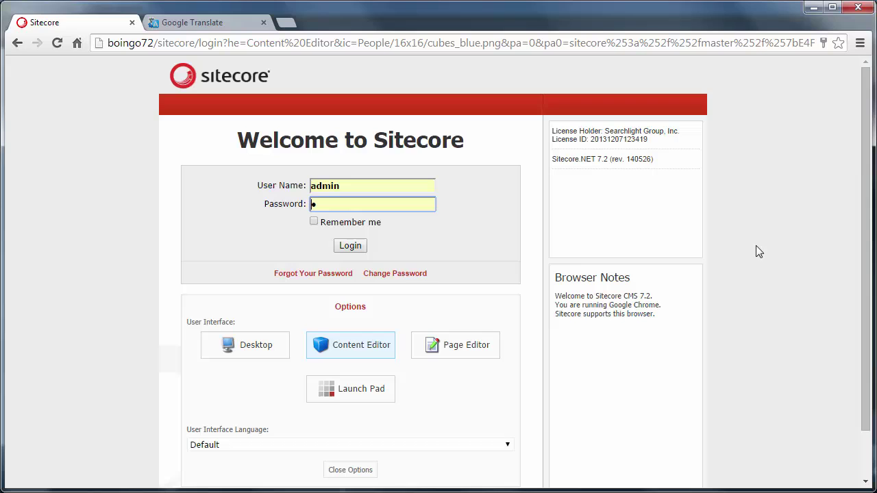
Step: Log in to the Content Editor with the prefilled credentials and open the sjc item under Home
click(351, 247)
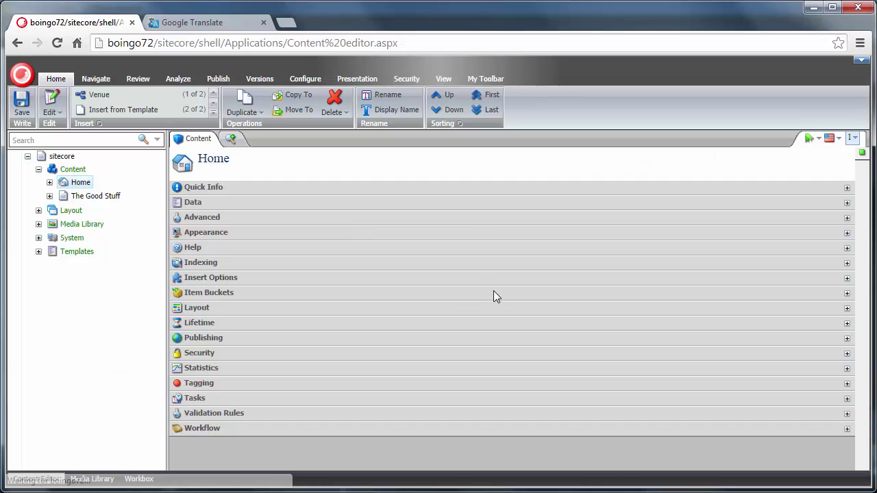
click(49, 182)
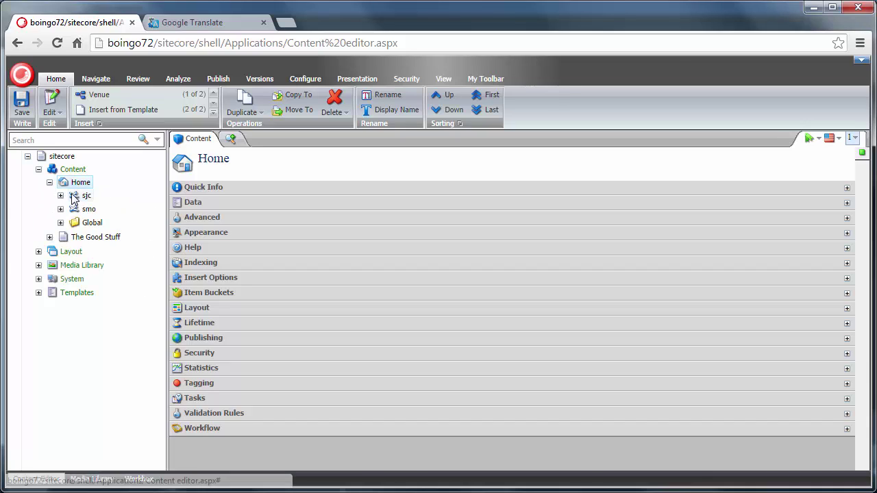
click(78, 198)
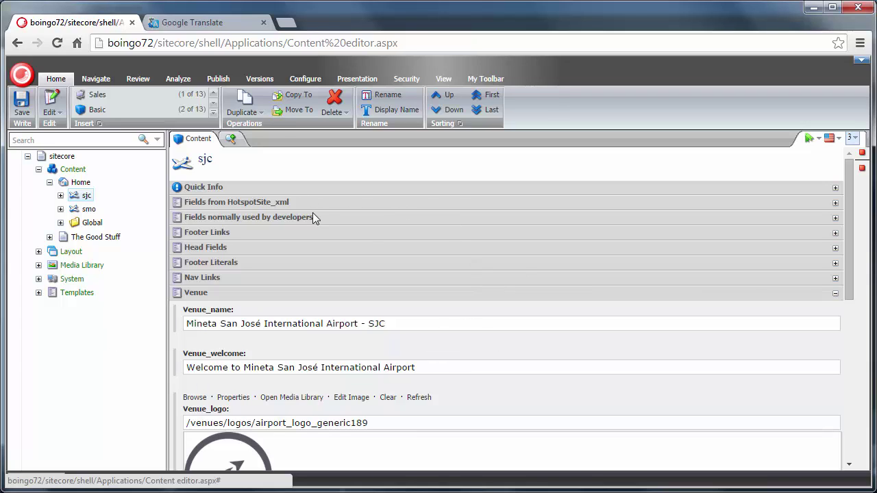
Step: Preview the English sjc page with the ribbon collapsed and look over its content
click(218, 79)
click(171, 113)
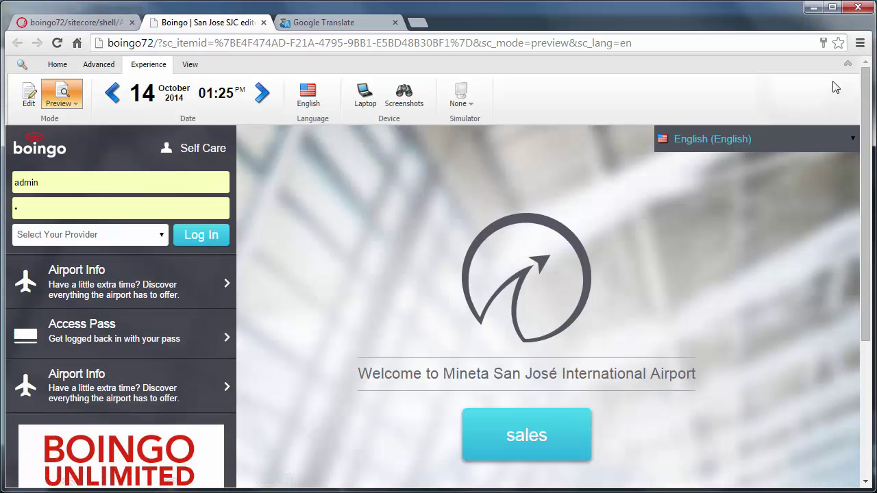
click(847, 65)
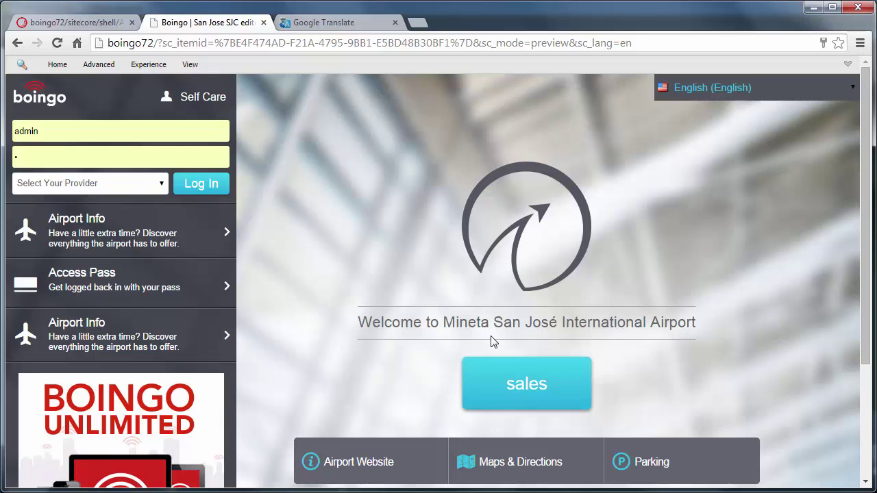
scroll(853, 363, down, 3)
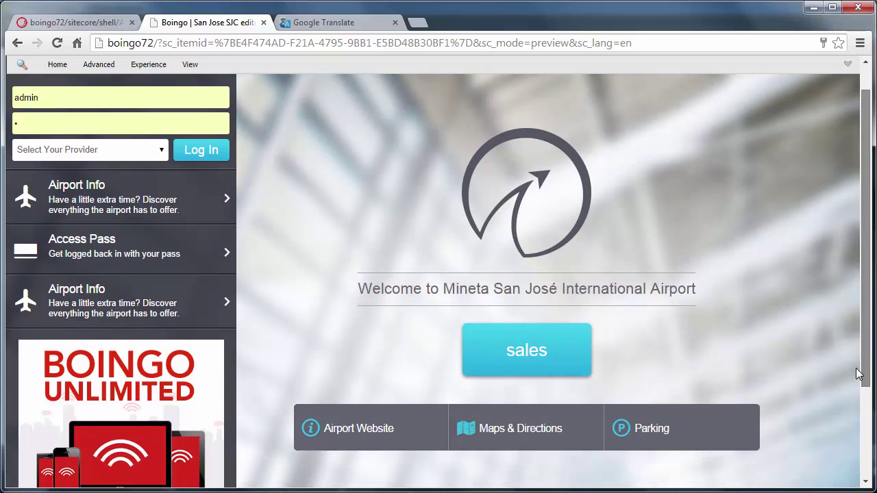
scroll(848, 357, up, 3)
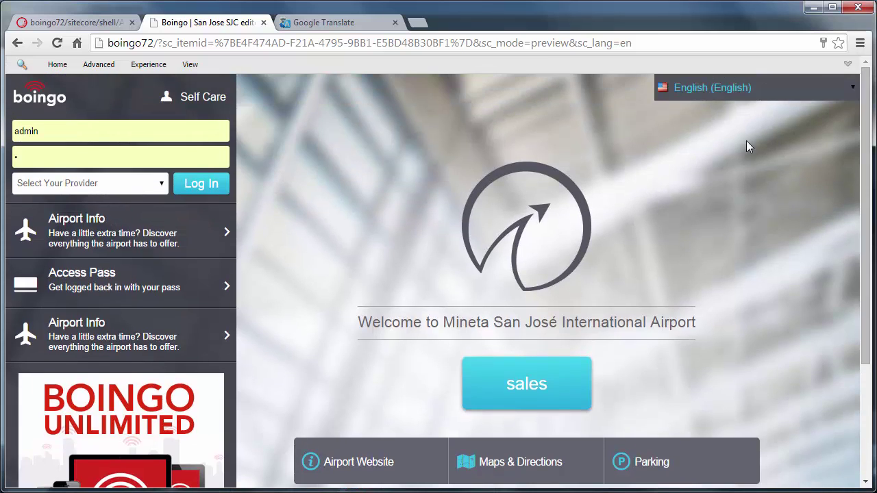
Step: Review the languages offered by the previewed page's language selector and close the preview
click(688, 95)
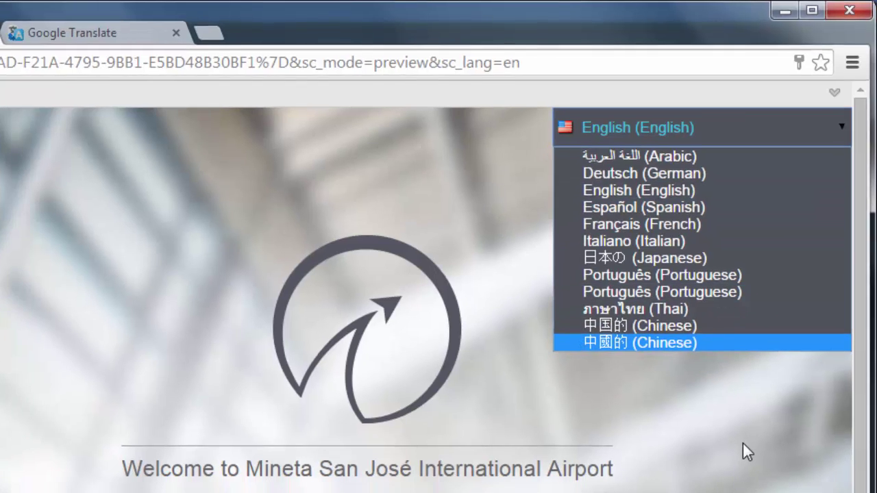
click(737, 456)
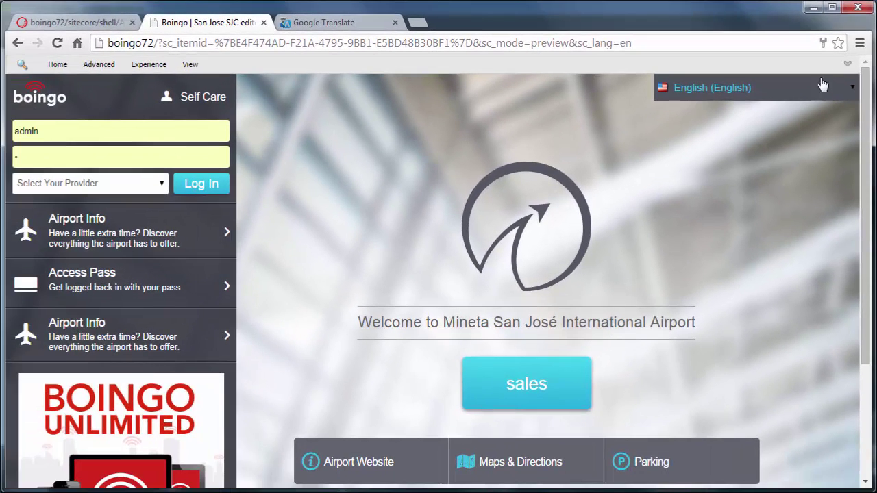
click(263, 23)
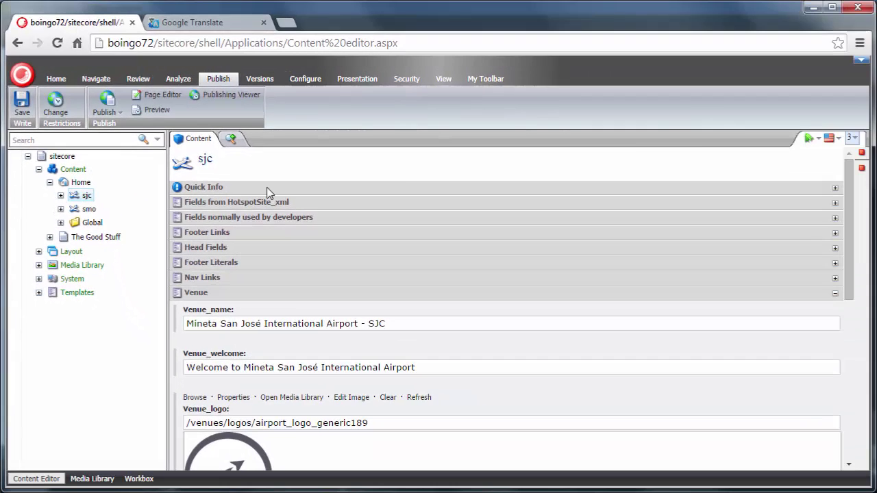
Step: Switch the sjc item to its German (Germany) version and examine the Venue_welcome text
click(837, 140)
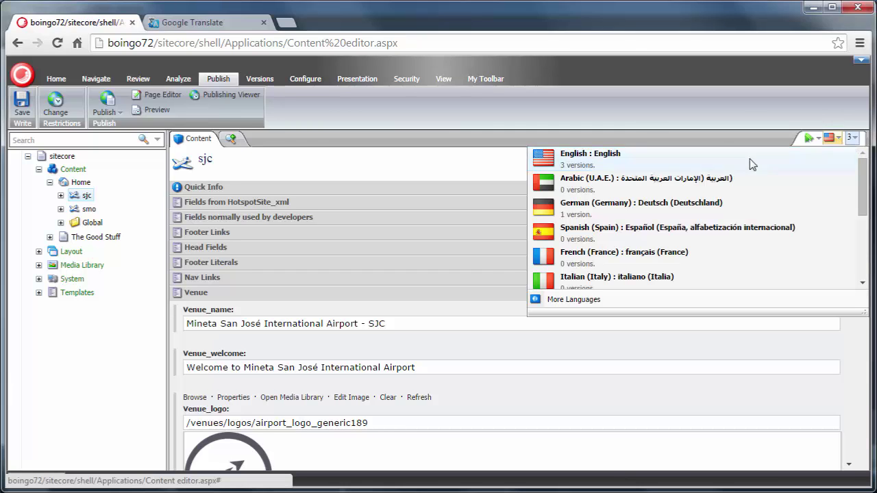
click(631, 204)
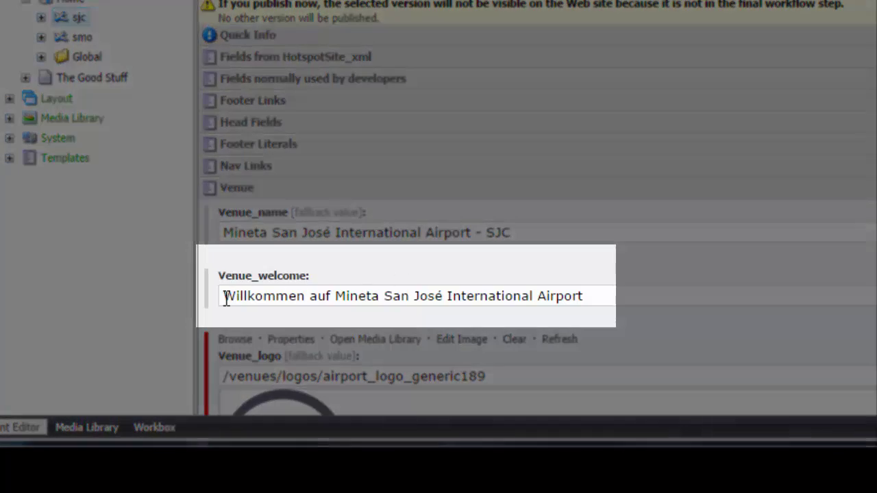
drag(226, 300, 607, 295)
click(607, 302)
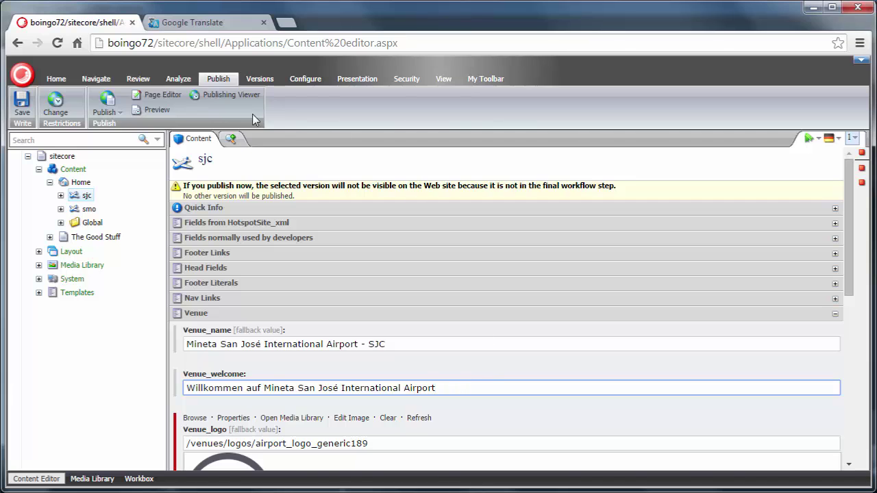
Step: Preview the German sjc page, close it, and compare its greeting with the Venue_welcome field
click(158, 112)
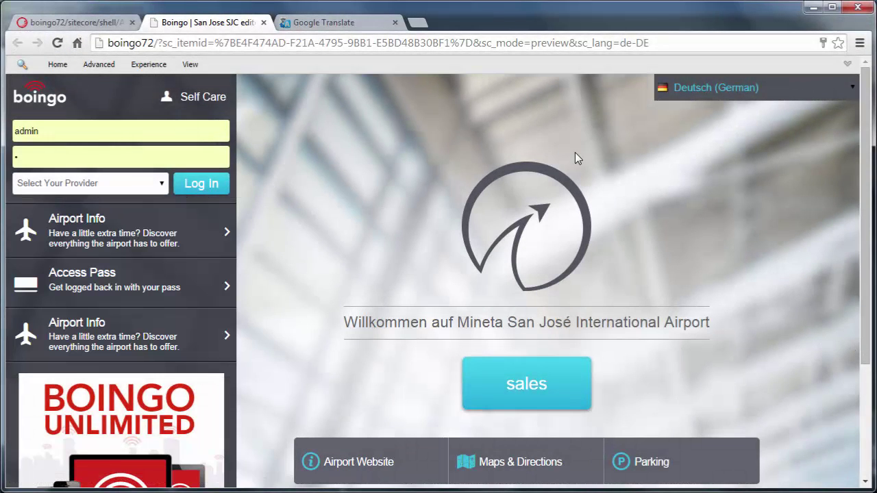
click(263, 23)
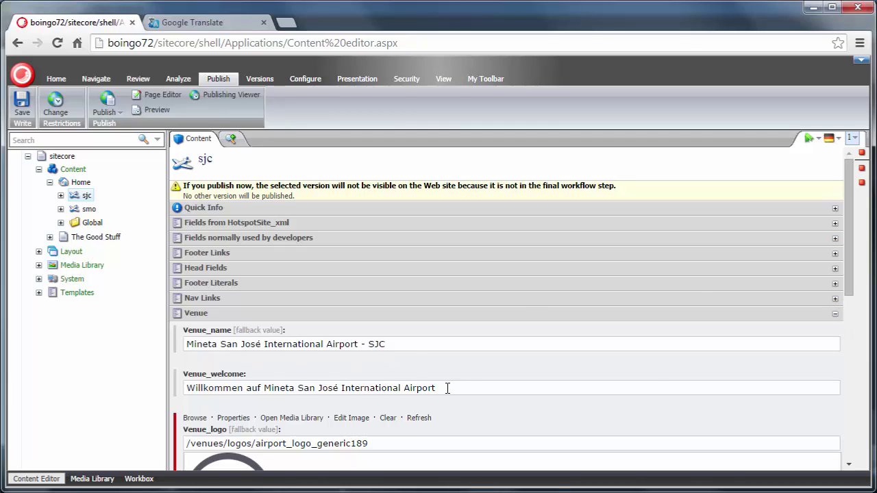
drag(448, 389, 187, 389)
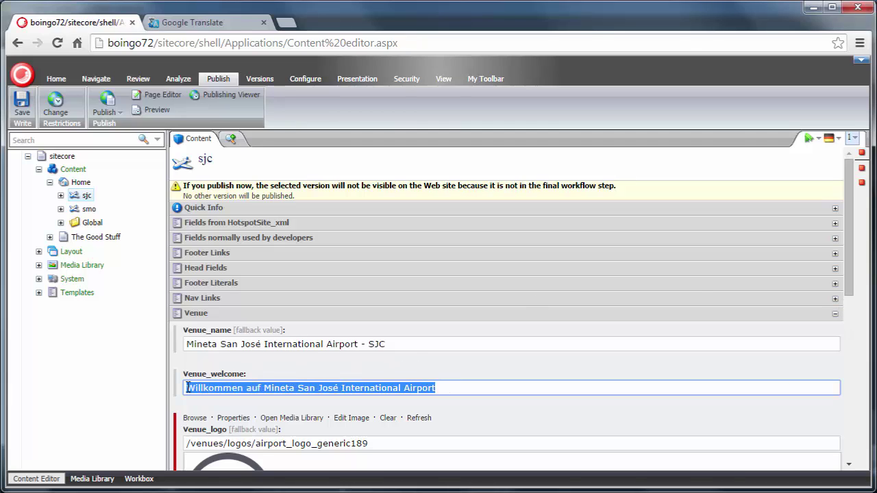
click(380, 373)
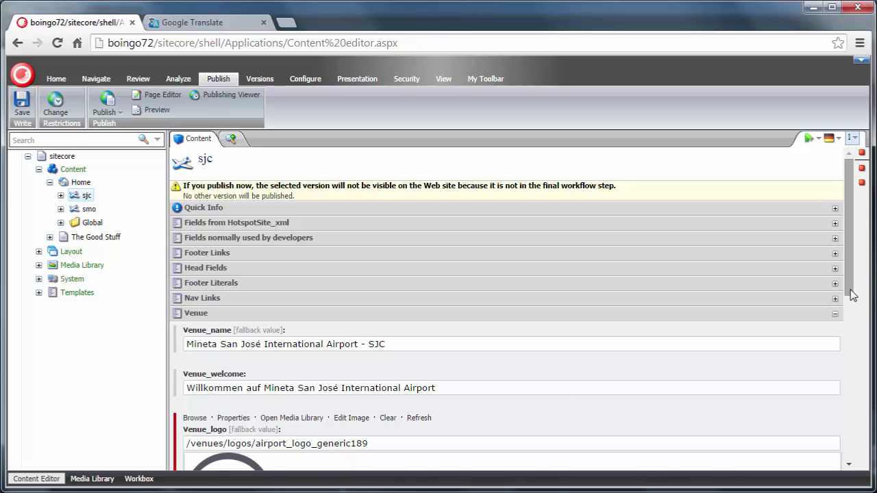
Step: Examine the German version's Venue fields for fallback values, including Venue_logo and Venue_name
scroll(853, 293, down, 3)
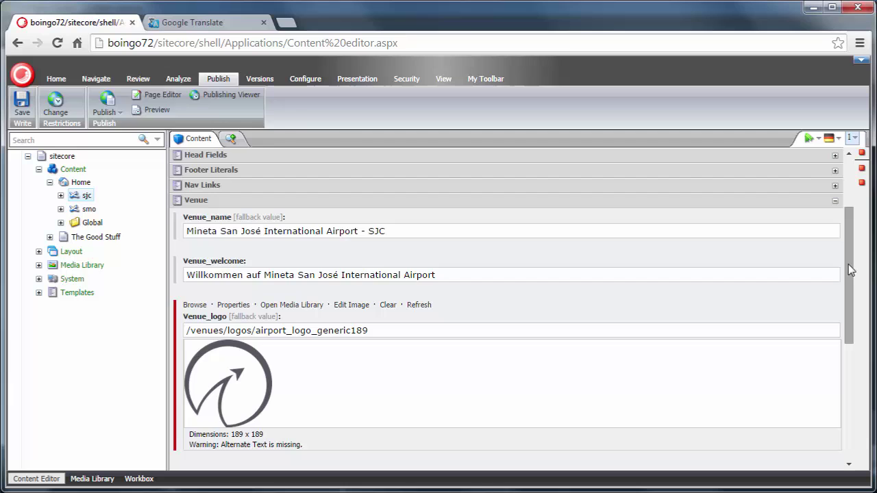
scroll(848, 328, down, 2)
drag(848, 327, 853, 226)
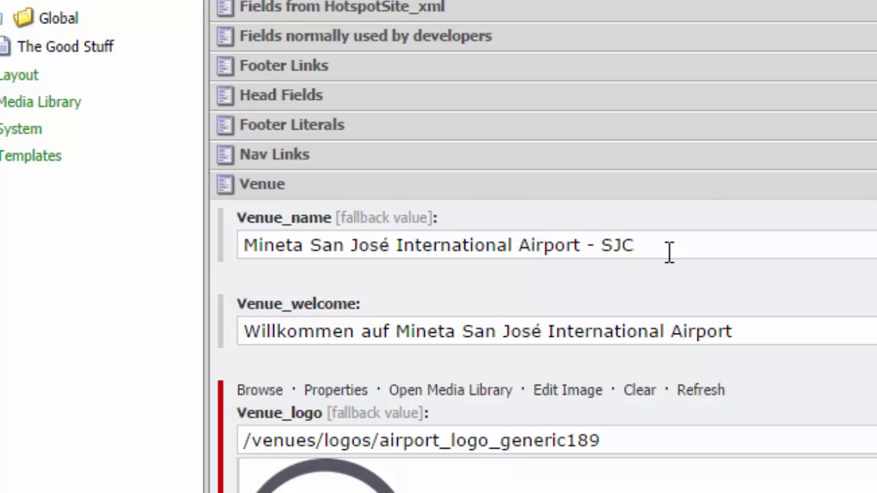
drag(667, 251, 251, 264)
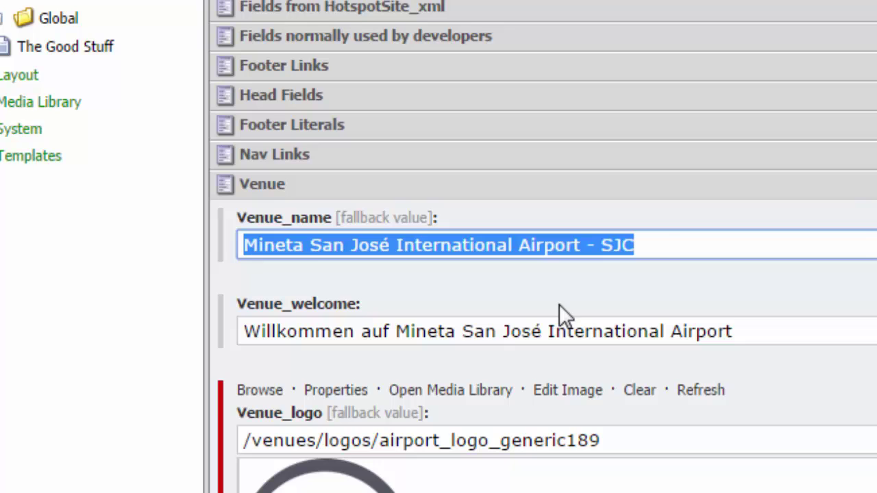
click(729, 279)
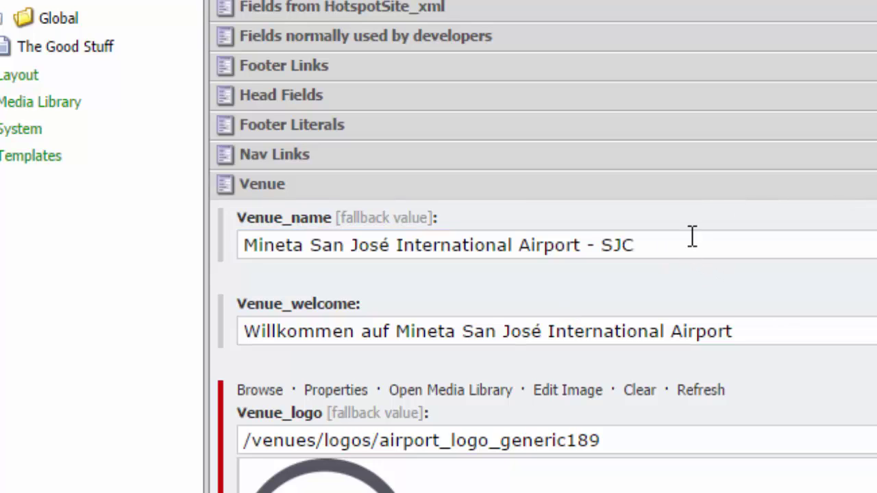
drag(692, 236, 194, 264)
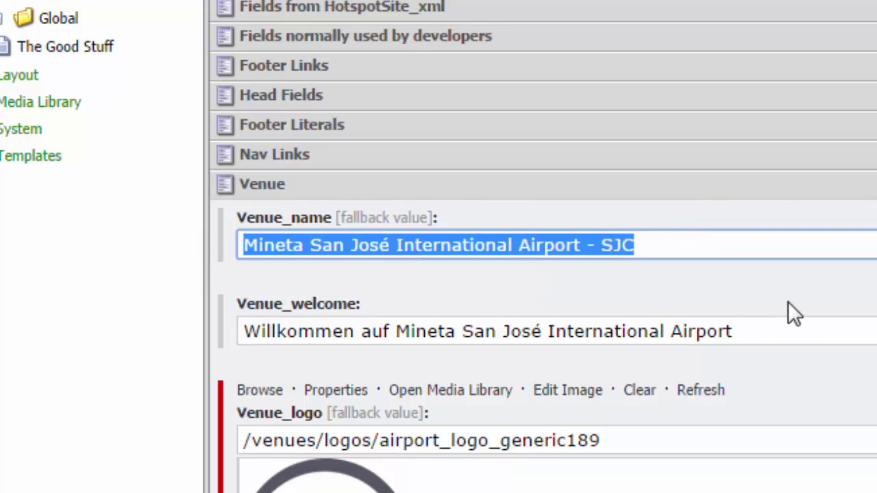
click(762, 280)
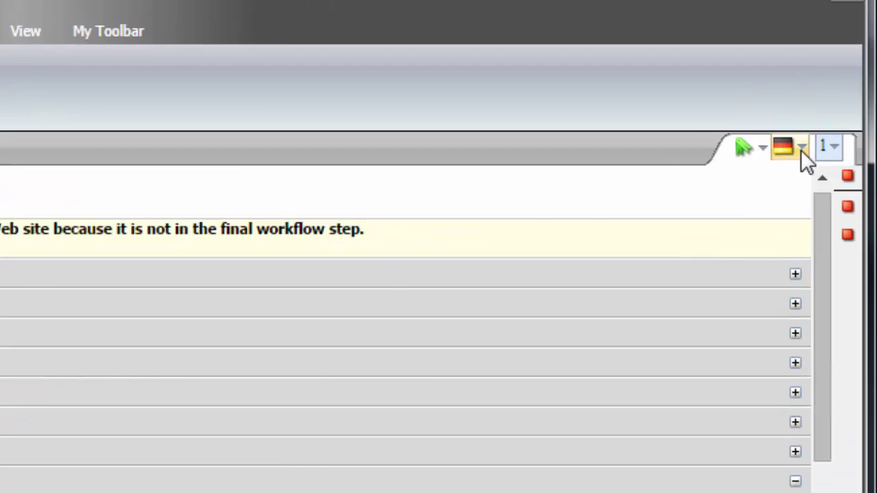
Step: Switch sjc to its English version and change Venue_name to "Mineta San José International Airport - English SJC"
click(800, 148)
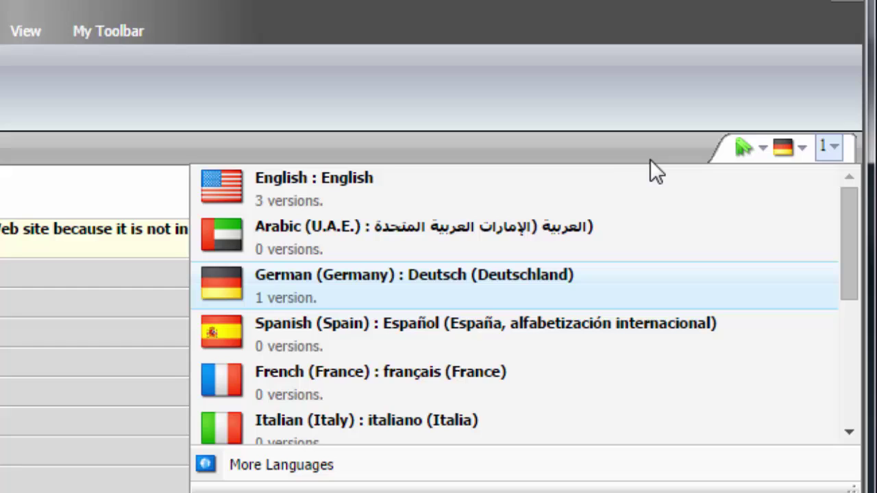
click(335, 189)
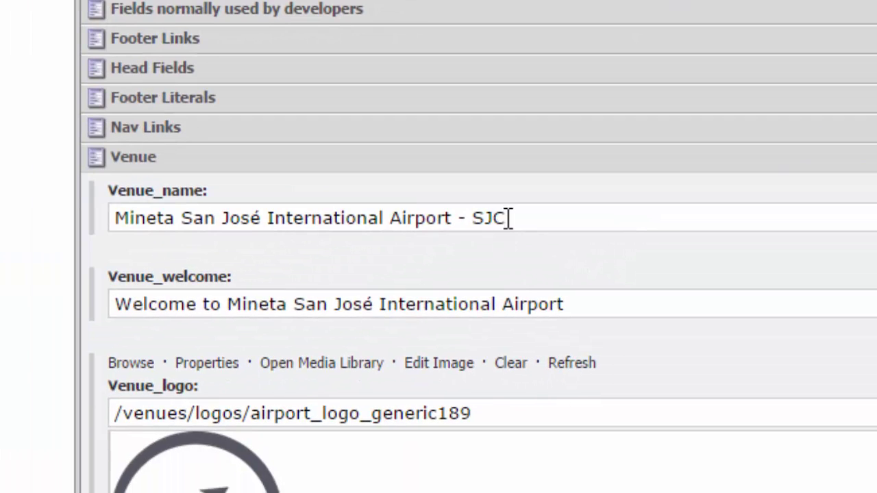
click(463, 245)
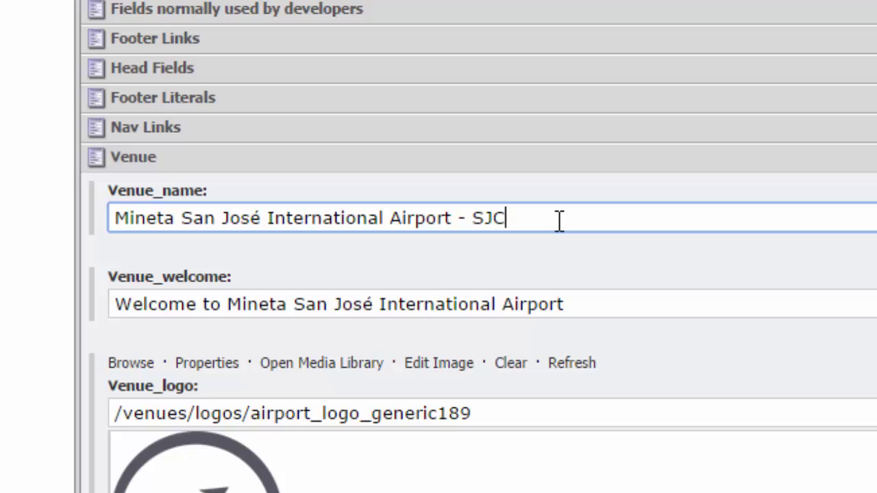
key(Left)
key(Left)
key(Left)
text(English)
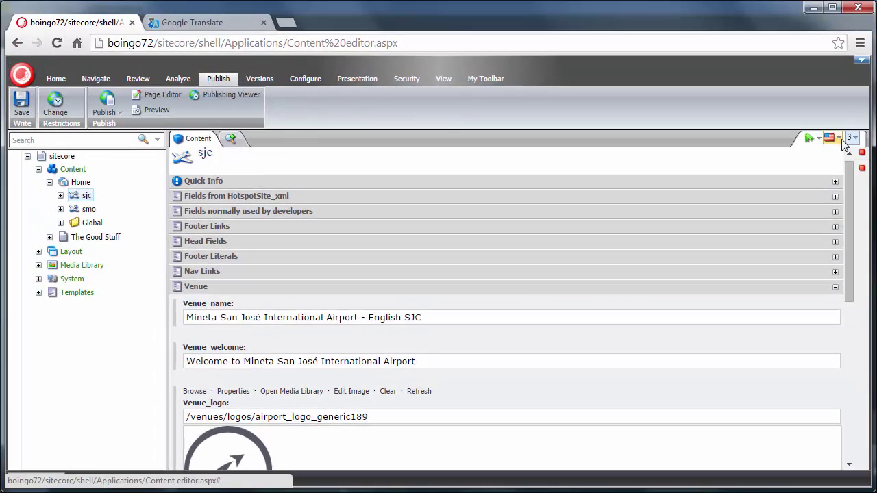
Step: Switch sjc back to its German (Germany) version and check the fallback values of Venue_name and Venue_logo
click(839, 138)
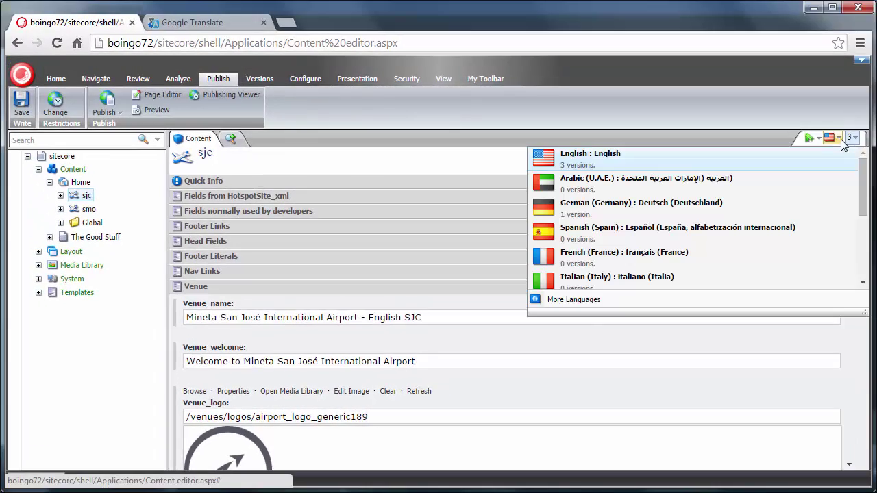
click(625, 213)
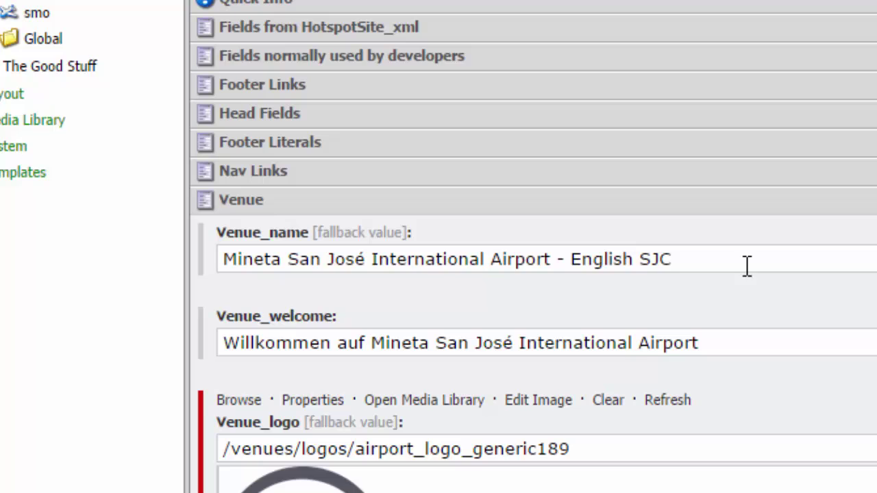
scroll(746, 266, down, 4)
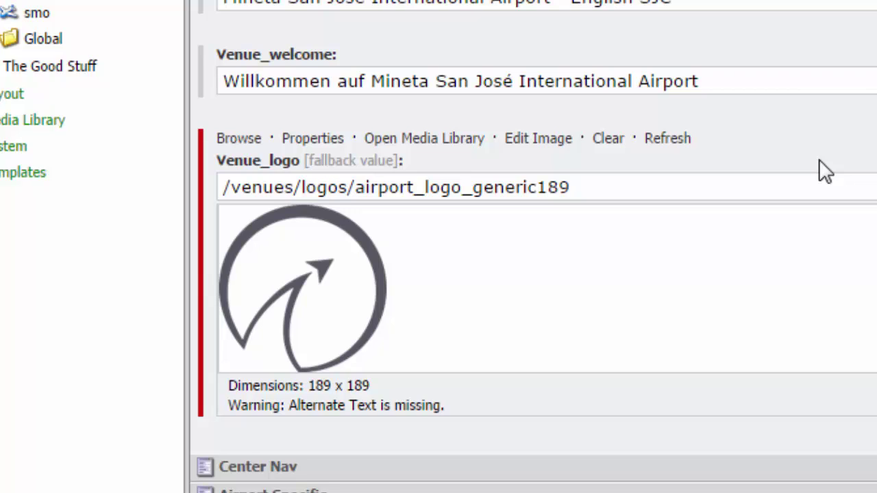
scroll(819, 159, up, 4)
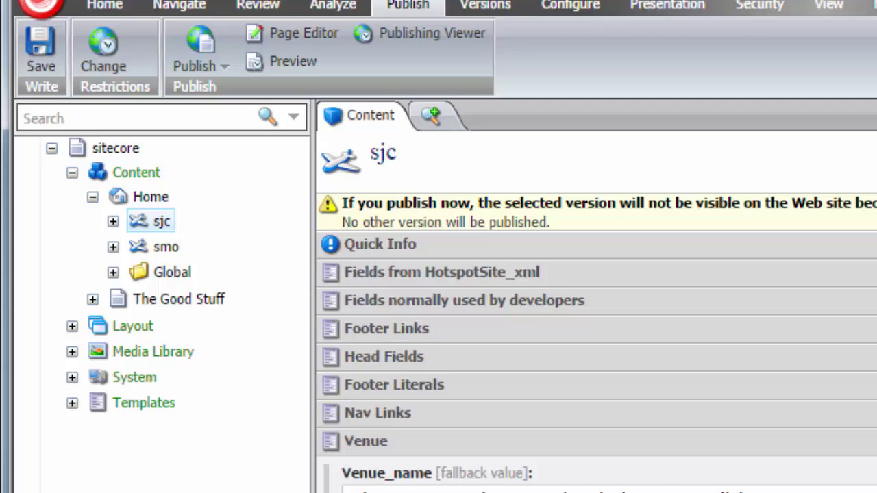
Step: Preview the German sjc page again and close the preview
click(288, 61)
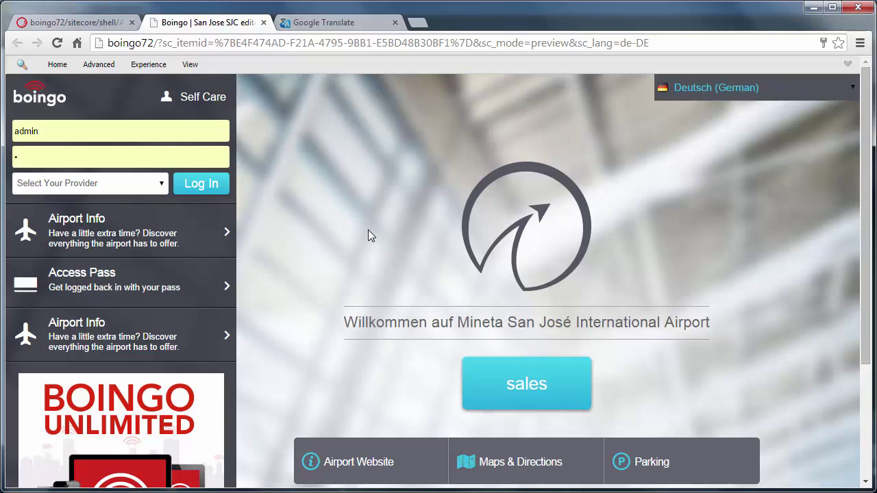
click(264, 23)
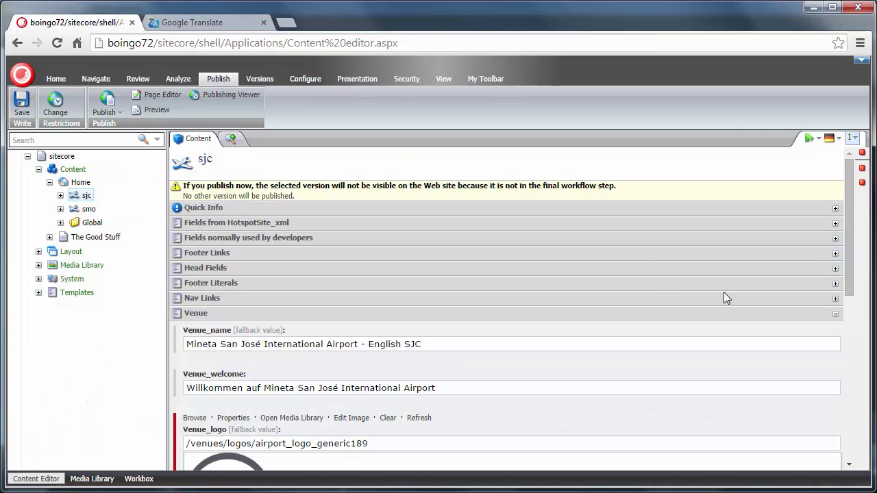